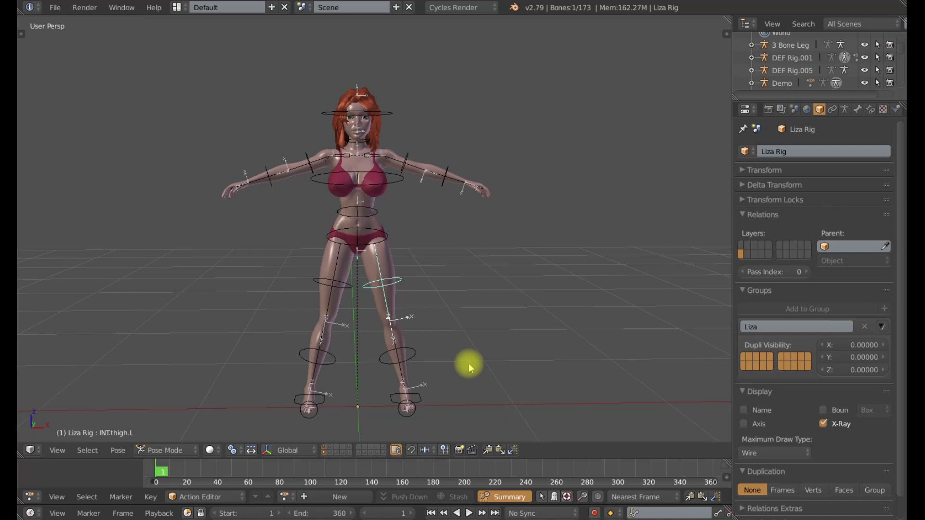
From the right view, rotate INT.thigh.L on its local X axis to raise the leg high
key(KP_3)
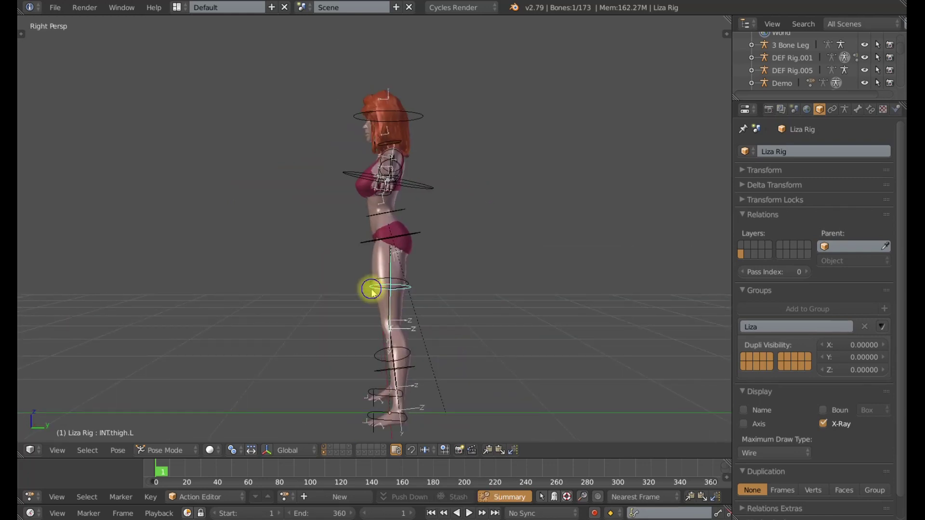
key(r)
key(x)
key(x)
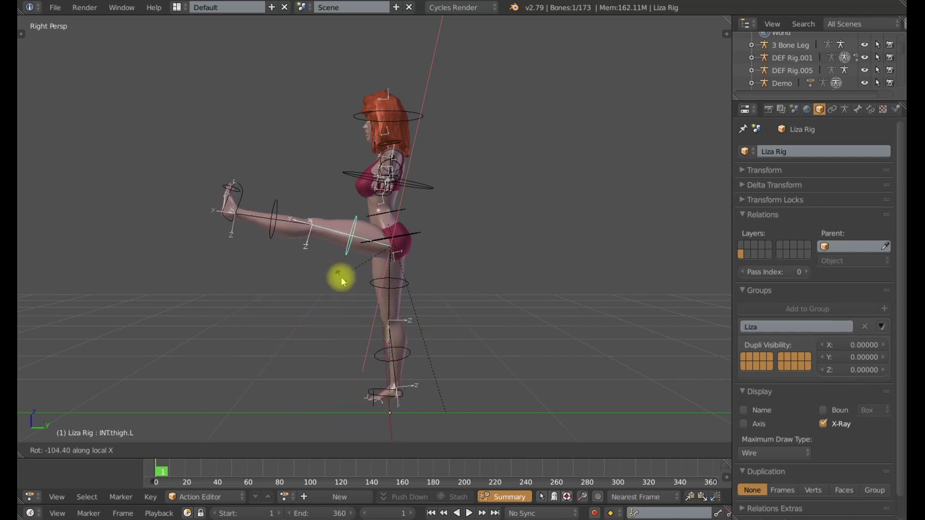
click(337, 262)
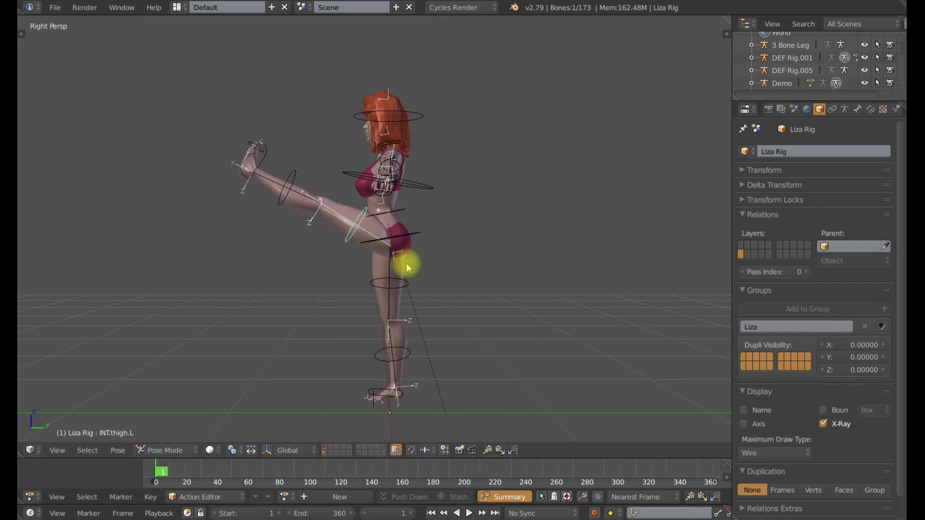
Rotate the thigh again so the leg sticks straight out horizontally, then select the body mesh
key(r)
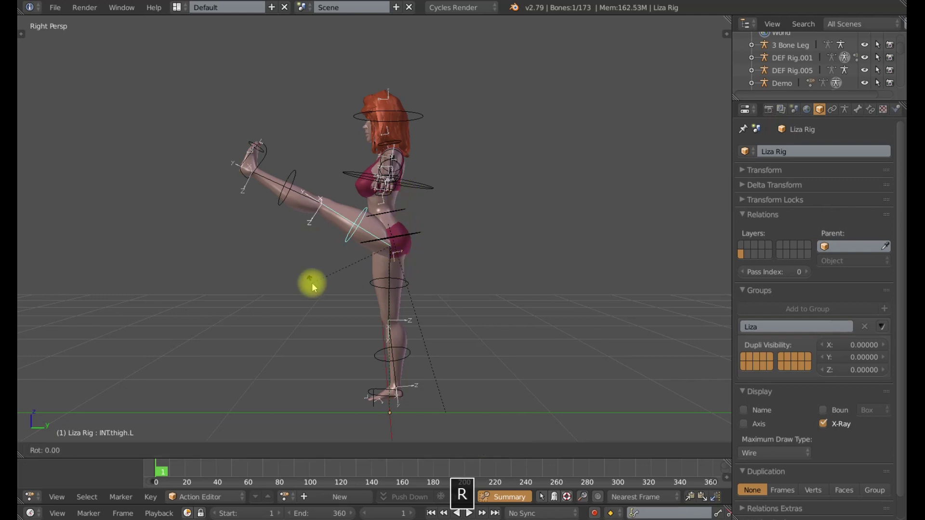
key(x)
key(x)
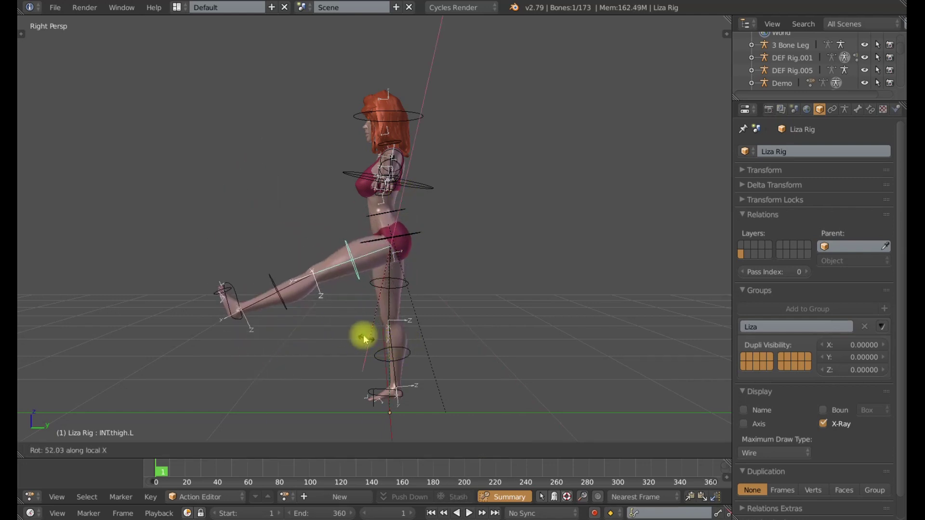
click(347, 311)
scroll(348, 313, up, 2)
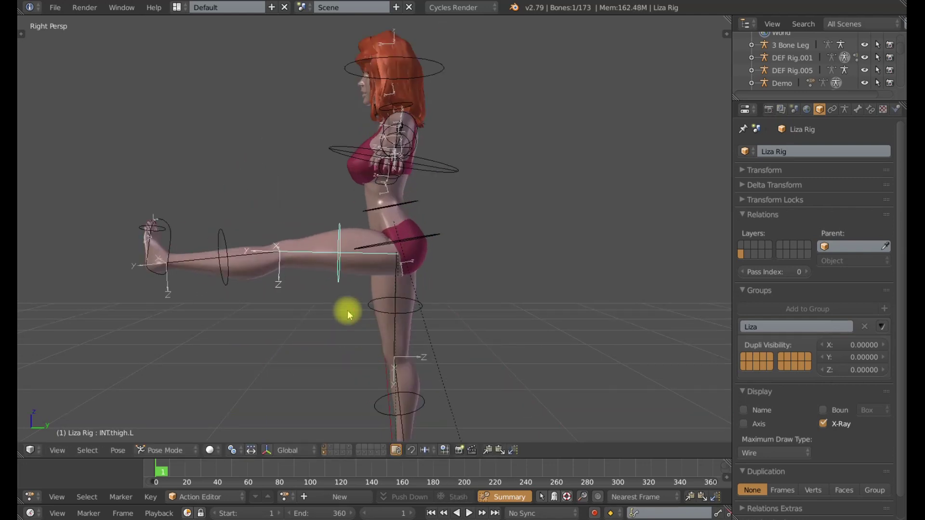
right_click(352, 270)
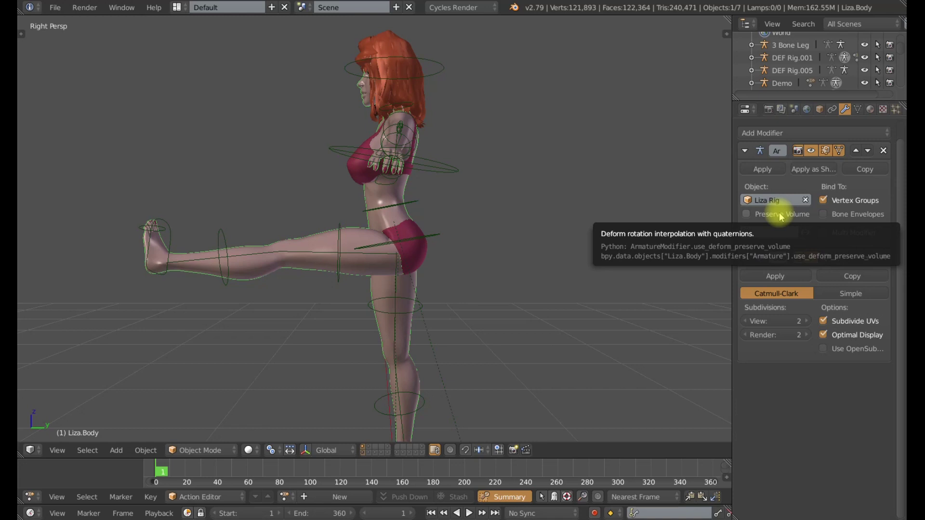
Enable Preserve Volume on the Armature modifiers of Liza.Body and Liza.Bottom.000
click(747, 214)
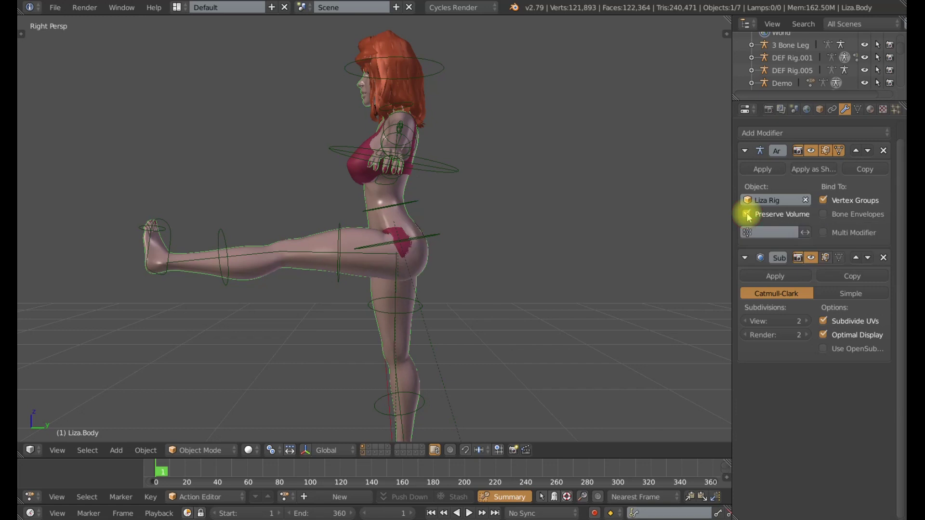
right_click(414, 225)
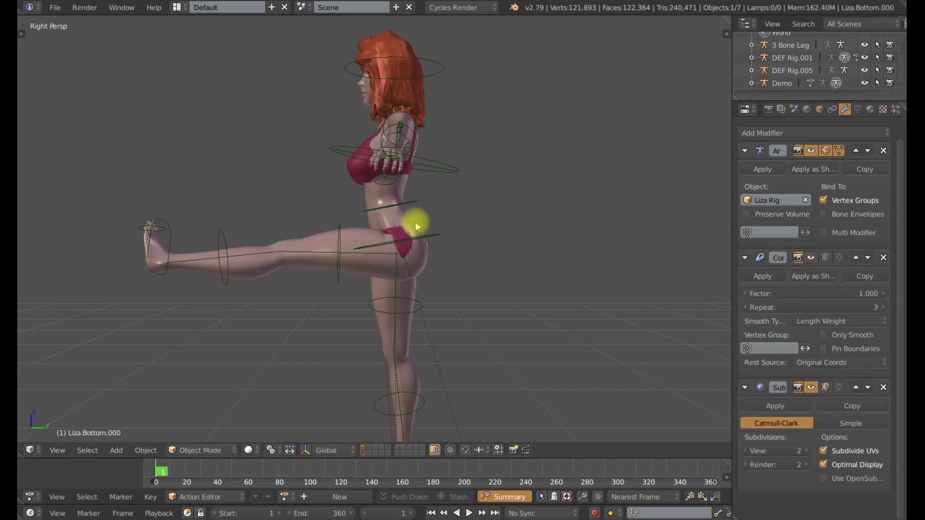
click(750, 214)
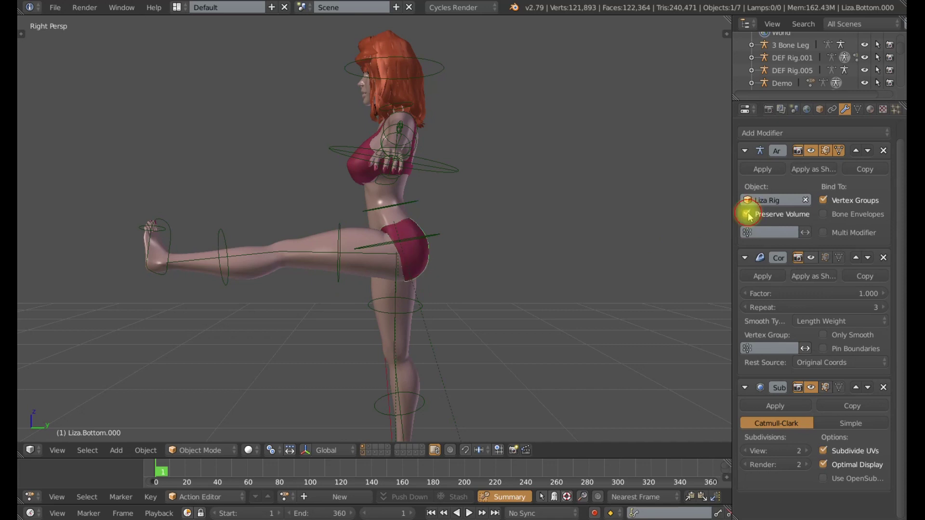
Select the thigh bone INT.thigh.L and start rotating it on its local X axis
right_click(341, 275)
key(r)
key(x)
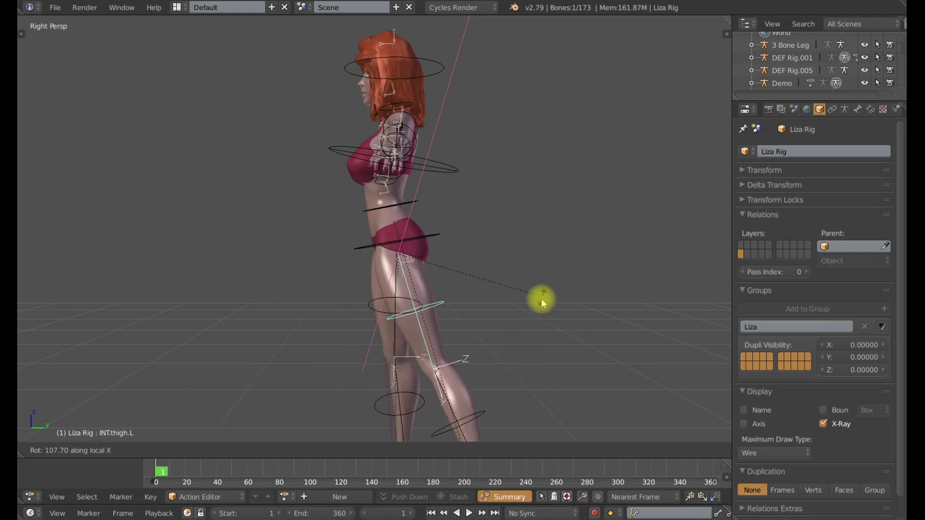
Confirm the leg back at horizontal, return to Object Mode, and select Liza.Body
click(362, 268)
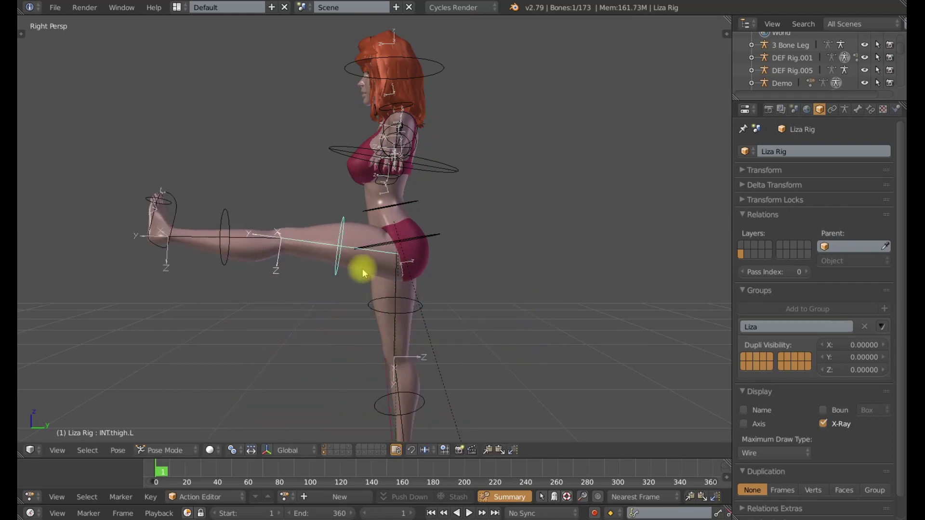
key(ctrl+Tab)
right_click(362, 268)
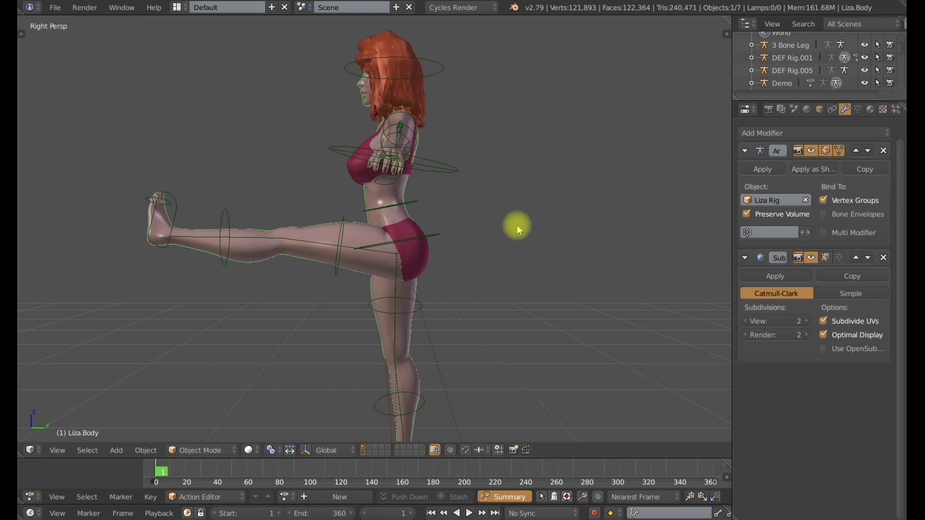
Add a Corrective Smooth modifier from the Deform list to Liza.Body
click(796, 133)
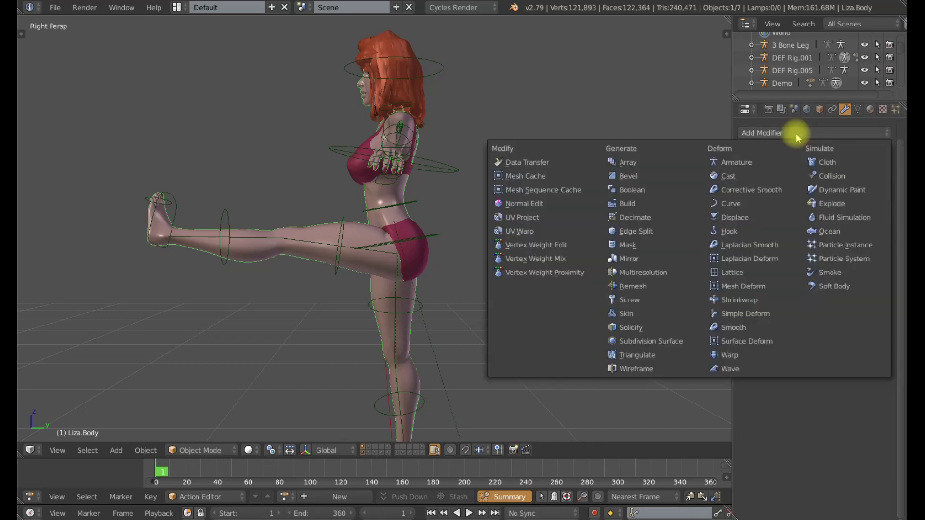
click(754, 190)
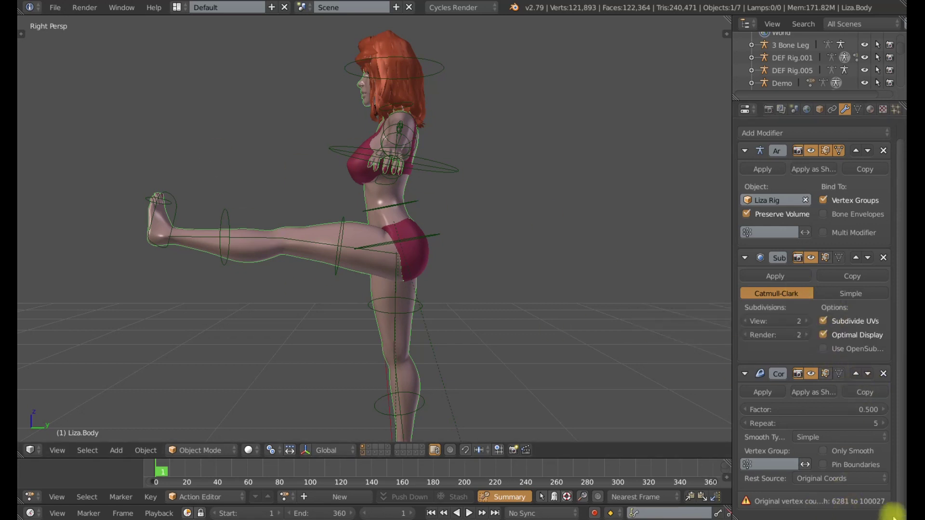
Move Corrective Smooth above Subdivision Surface and toggle its viewport display to compare the hip
click(857, 374)
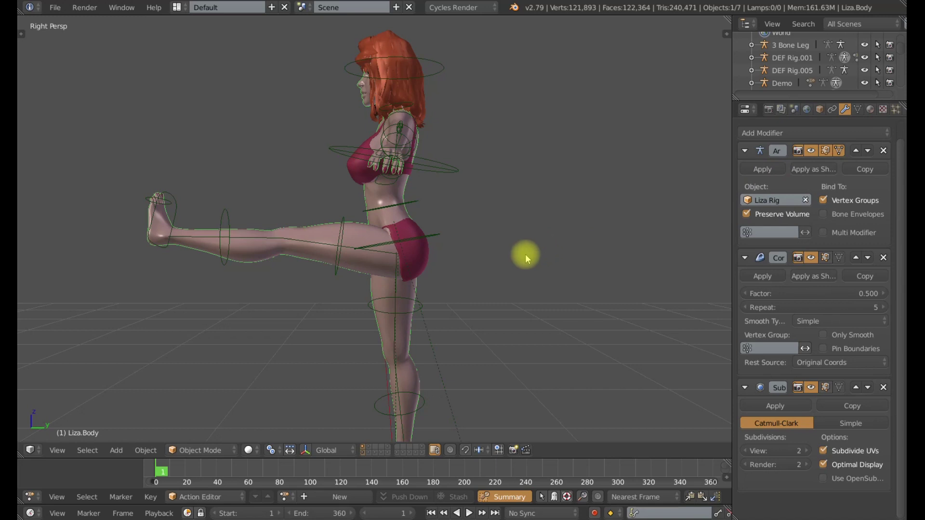
scroll(525, 253, up, 2)
click(812, 257)
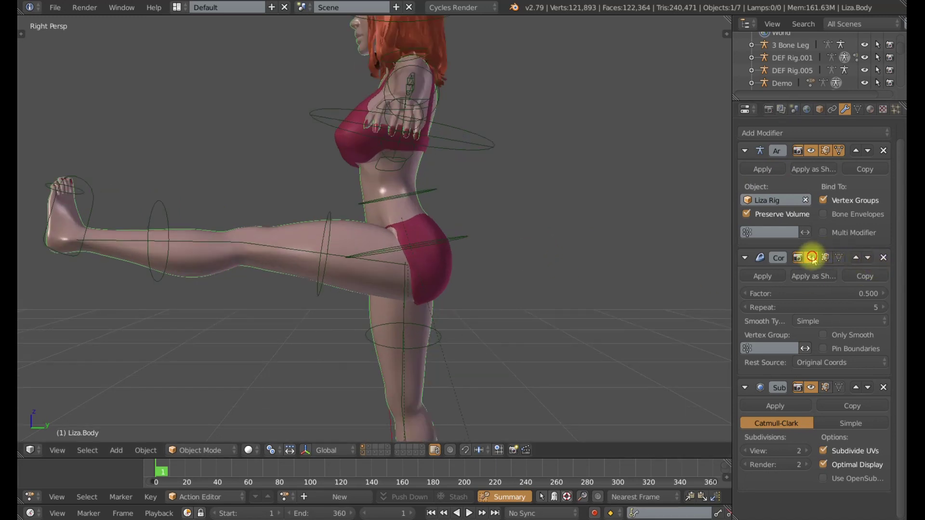
click(812, 258)
click(813, 258)
click(813, 259)
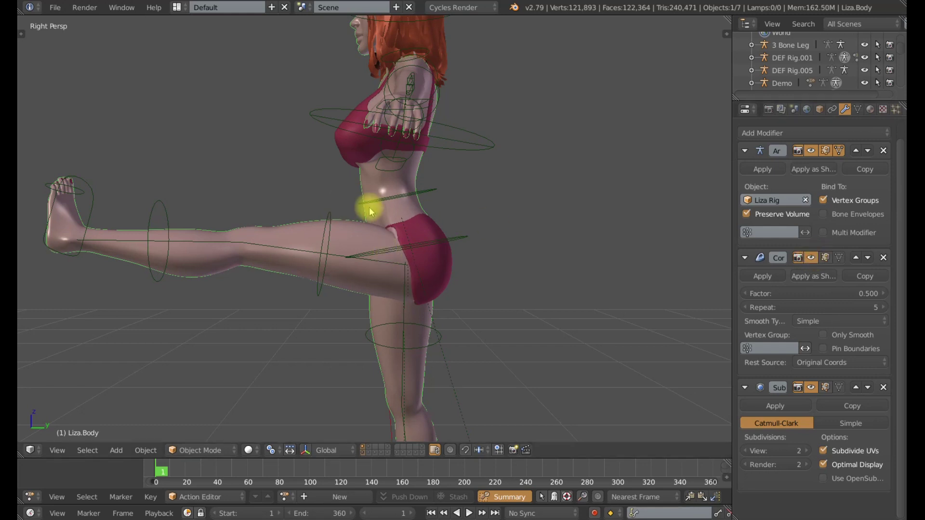
click(811, 258)
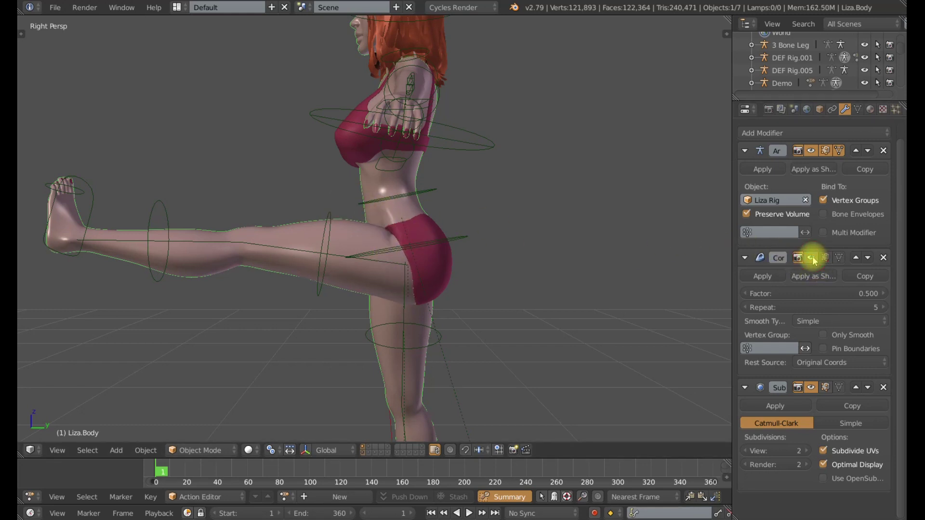
click(811, 259)
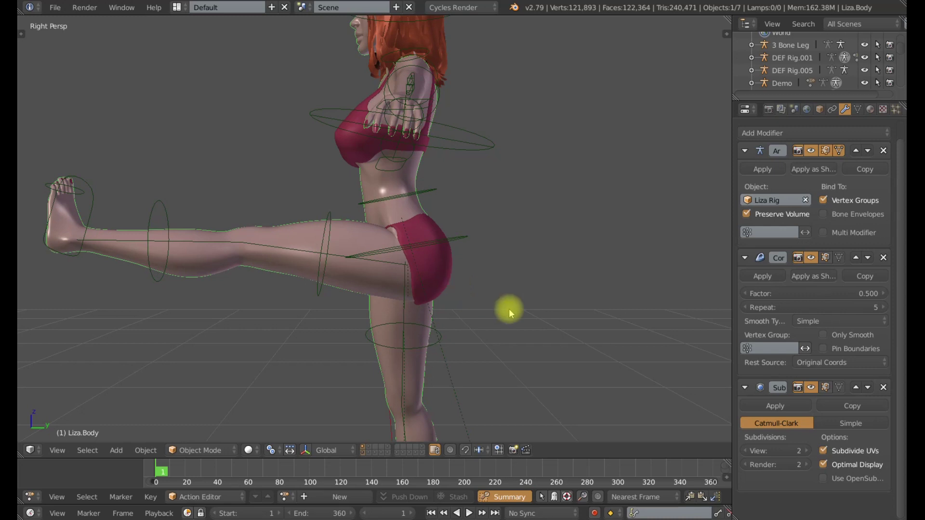
click(838, 336)
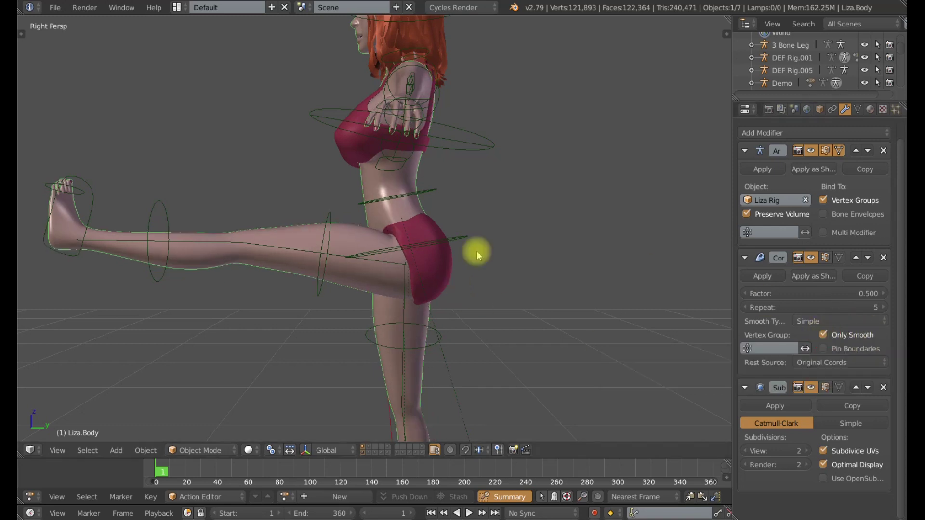
click(825, 336)
click(826, 337)
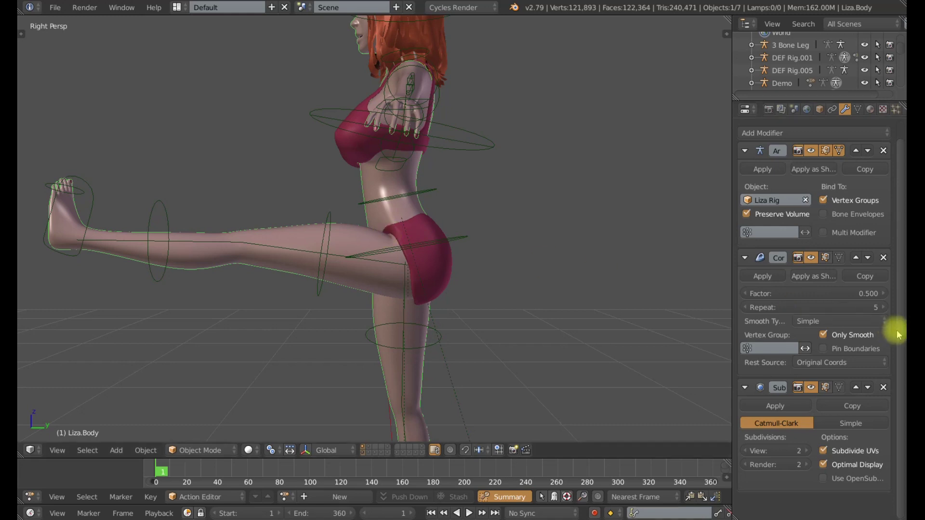
click(824, 336)
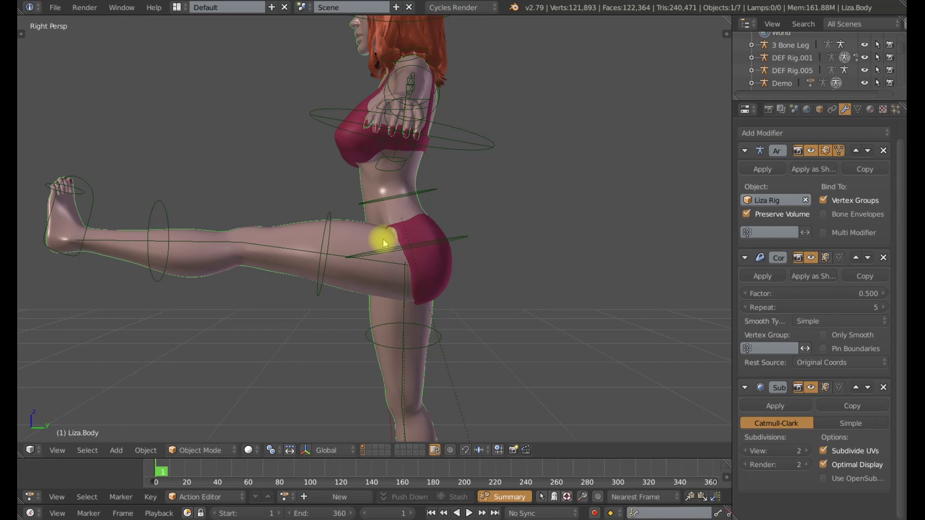
Set the Corrective Smooth Factor to 1.000 and lower Repeat from 5 to 3
click(775, 295)
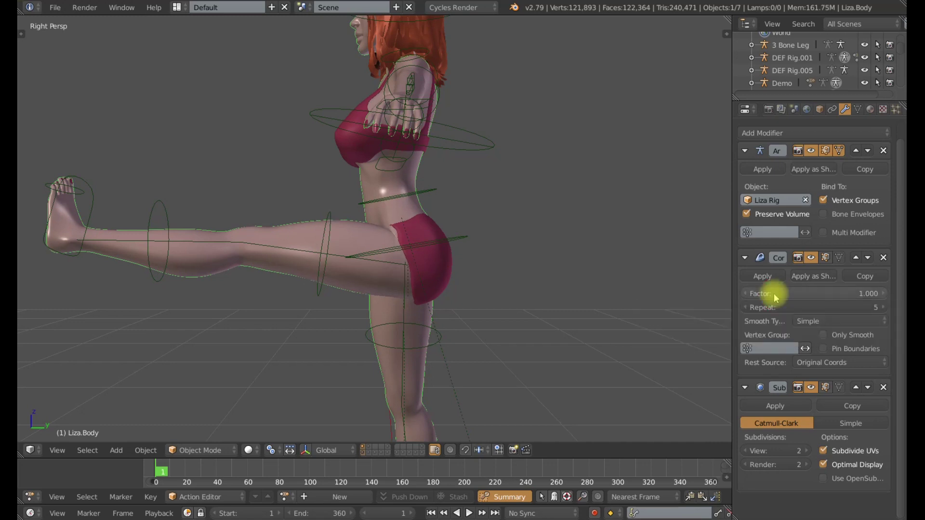
text(1)
key(Return)
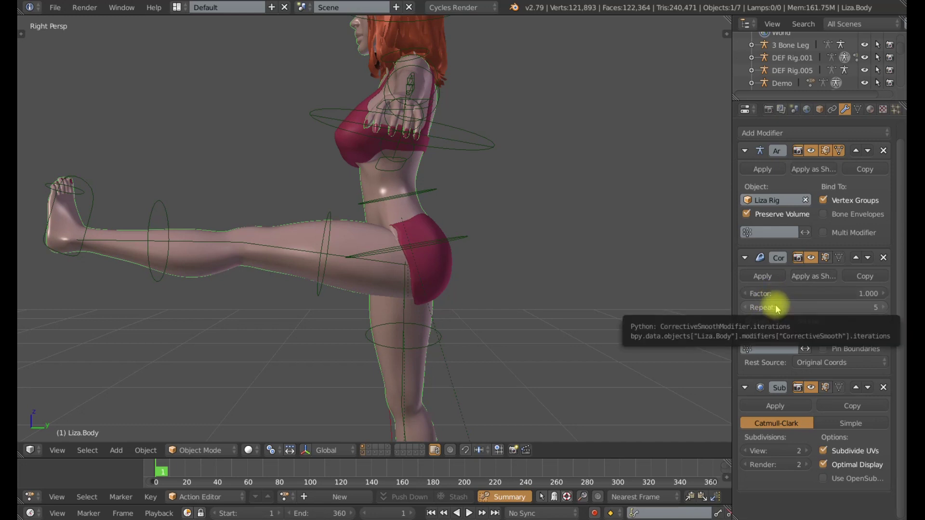
click(746, 308)
click(746, 309)
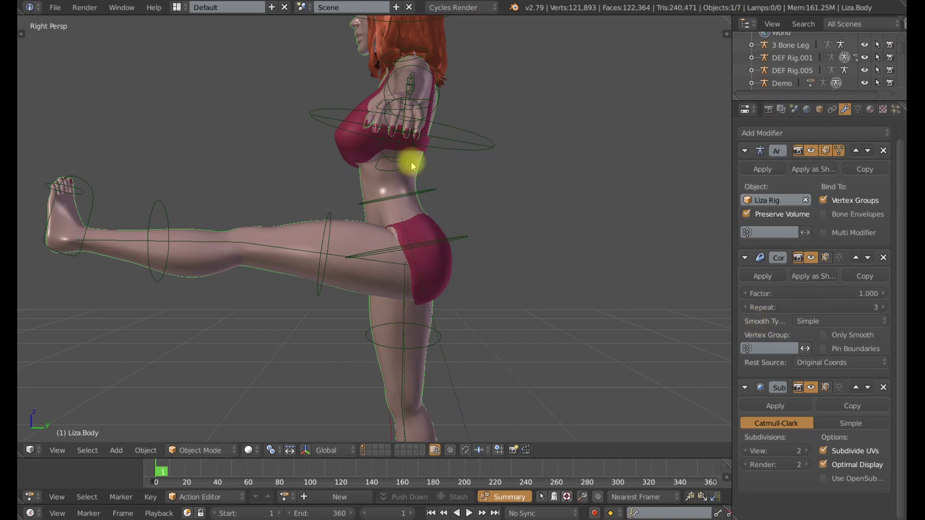
Switch the Corrective Smooth smoothing type to Length Weight
scroll(389, 244, up, 3)
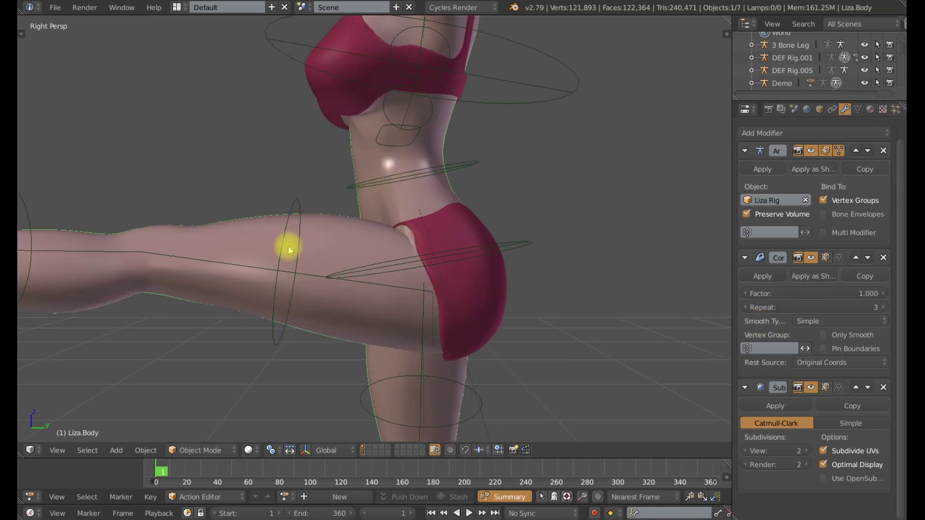
click(832, 323)
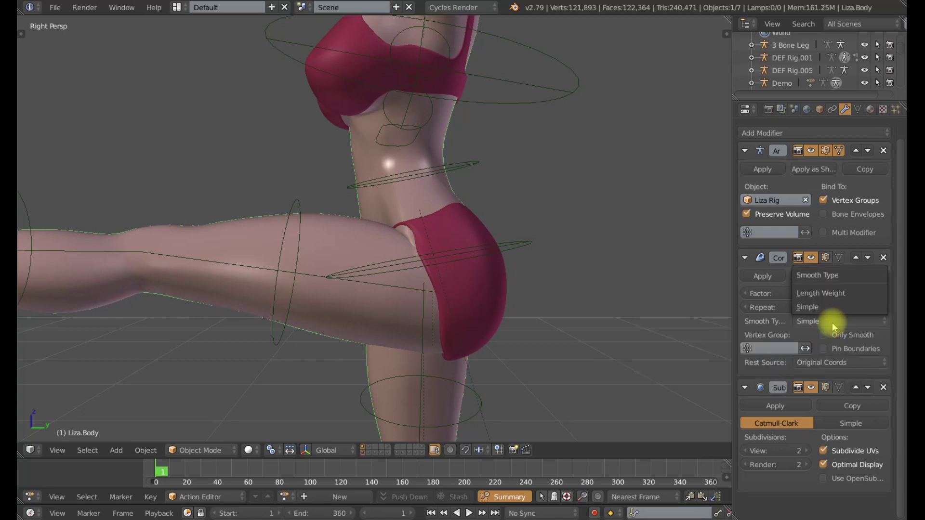
click(818, 294)
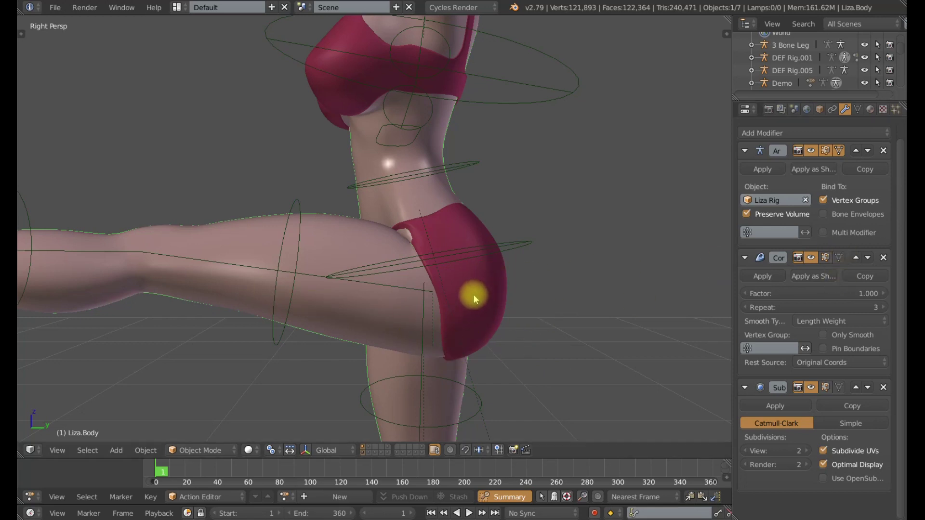
scroll(421, 320, down, 2)
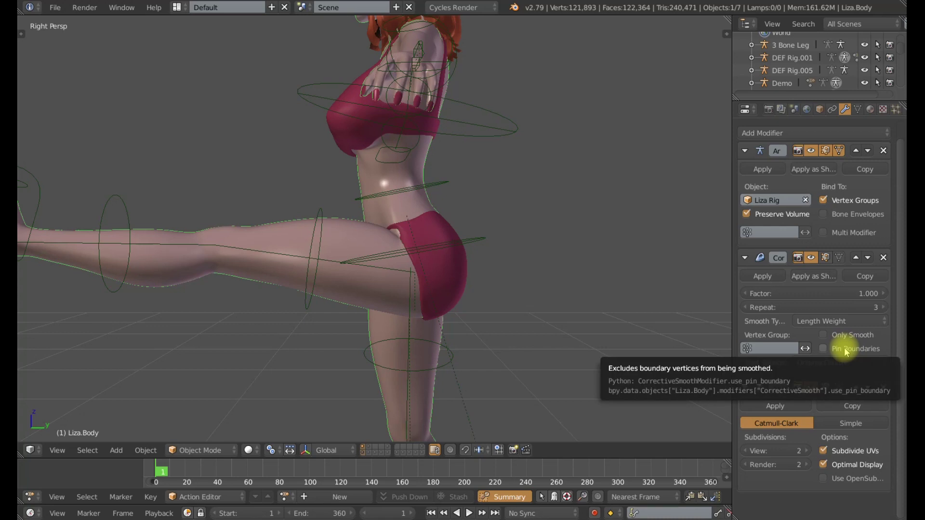
On Liza.Bottom.000, toggle smoothing and Pin Boundaries to compare the hip, leaving Pin Boundaries off
right_click(470, 275)
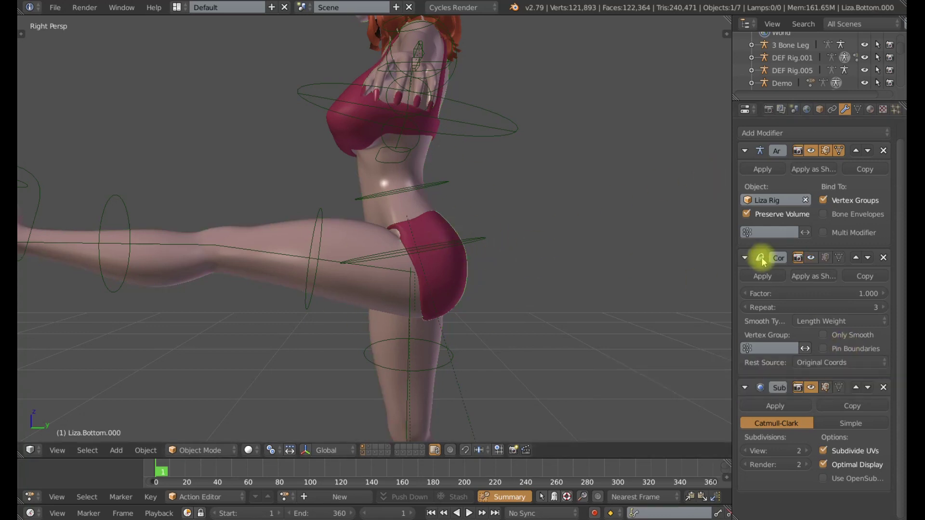
click(812, 258)
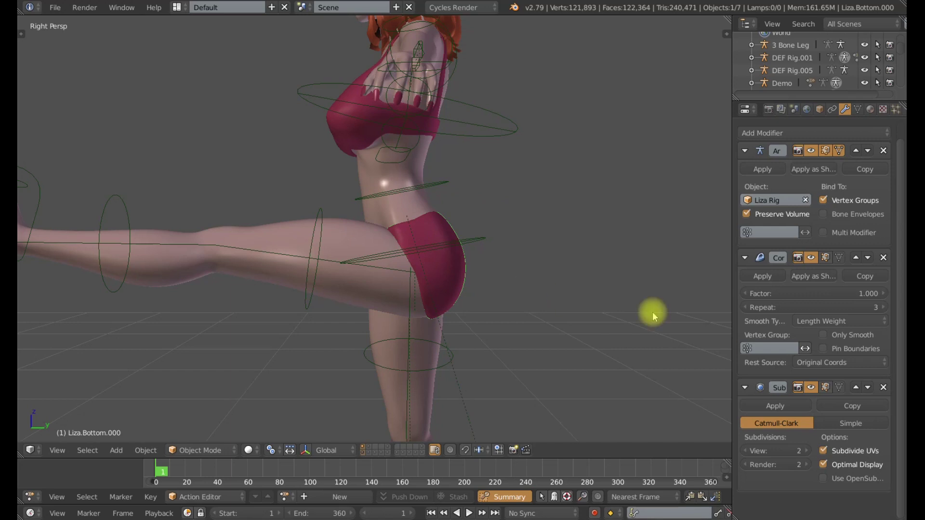
click(823, 349)
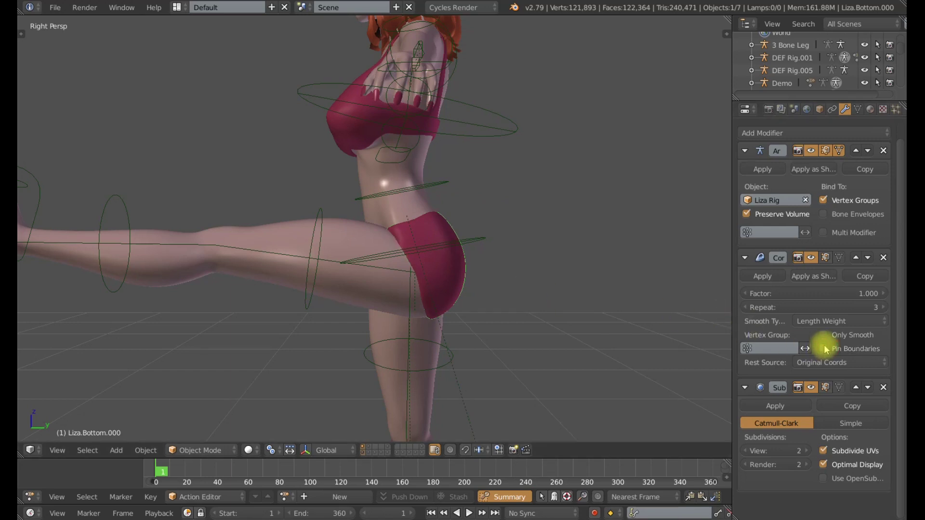
click(824, 348)
click(824, 349)
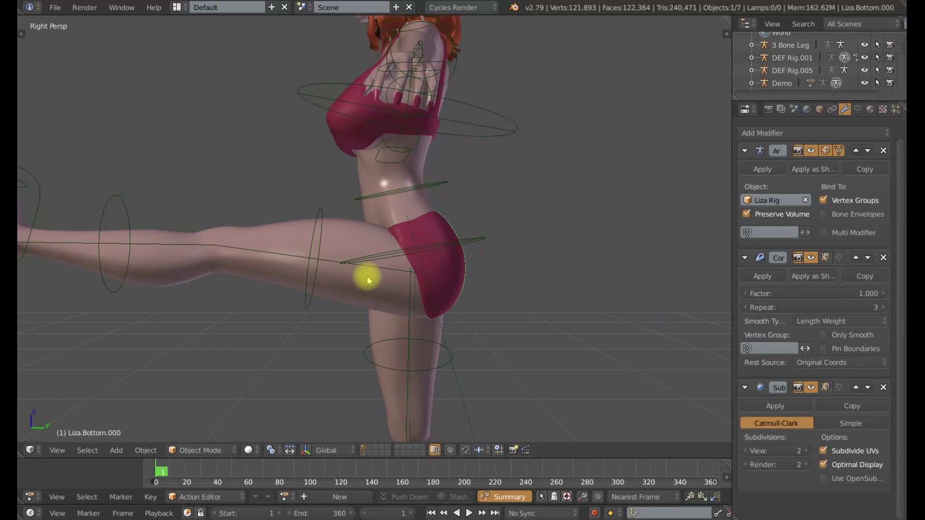
scroll(368, 279, down, 1)
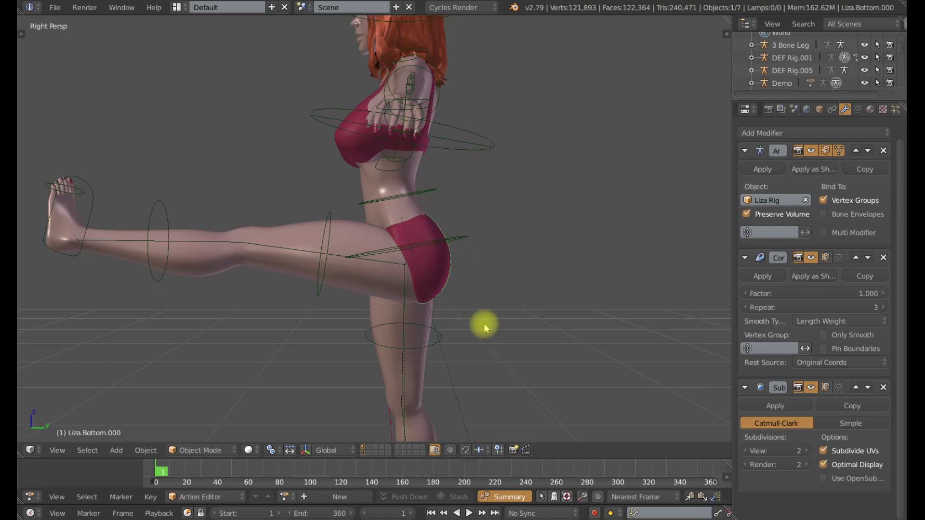
click(809, 365)
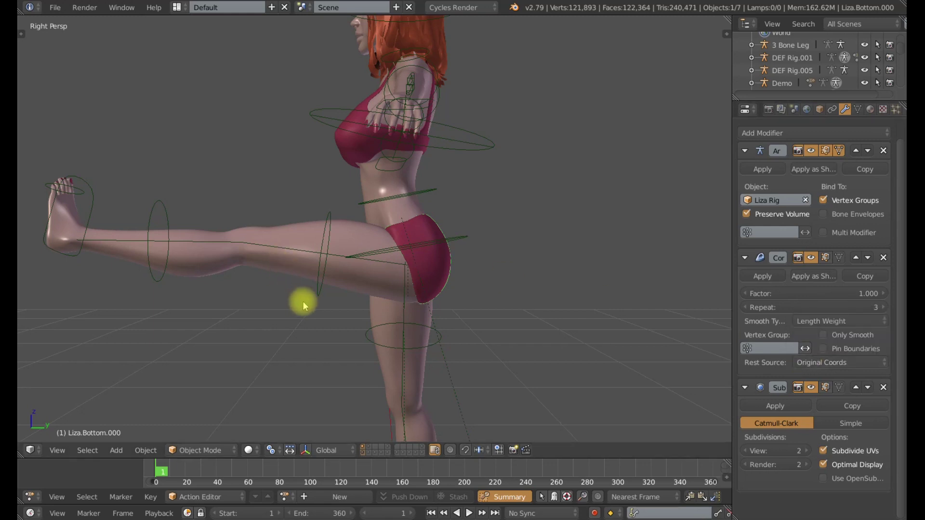
right_click(313, 290)
Clear the thigh bone's rotation and scale so the leg stands straight, then select the body
key(alt+r)
key(alt+s)
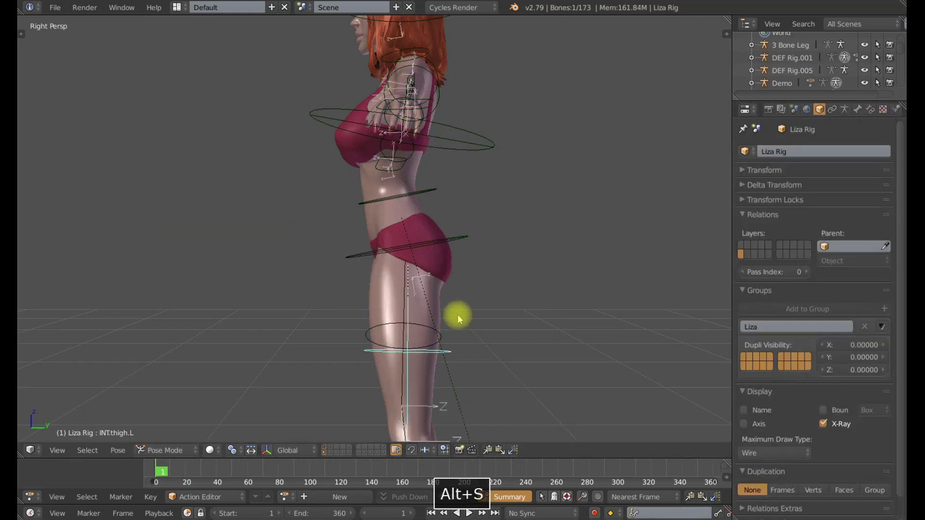
middle_drag(456, 317, 304, 263)
right_click(411, 276)
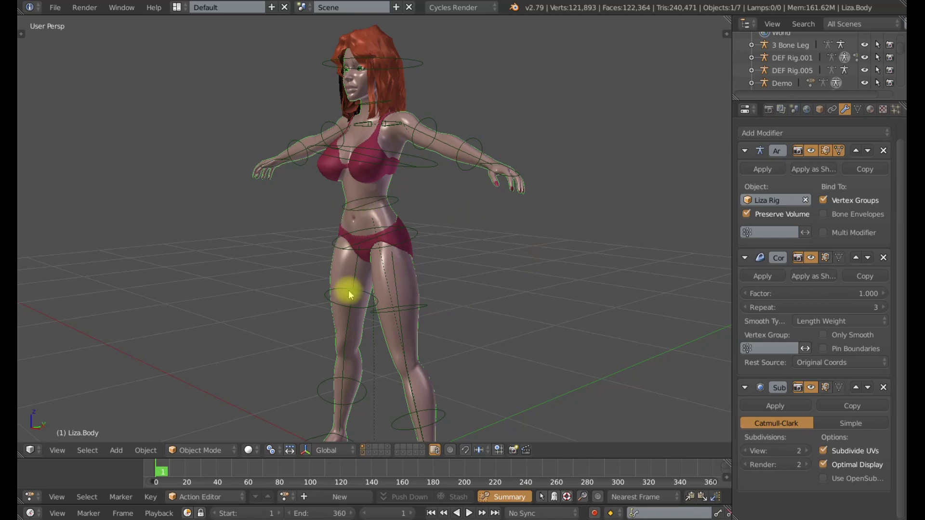
Check the lowered leg from the side, reselect Liza.Body, and open its rest source options
middle_drag(352, 289, 371, 289)
right_click(375, 316)
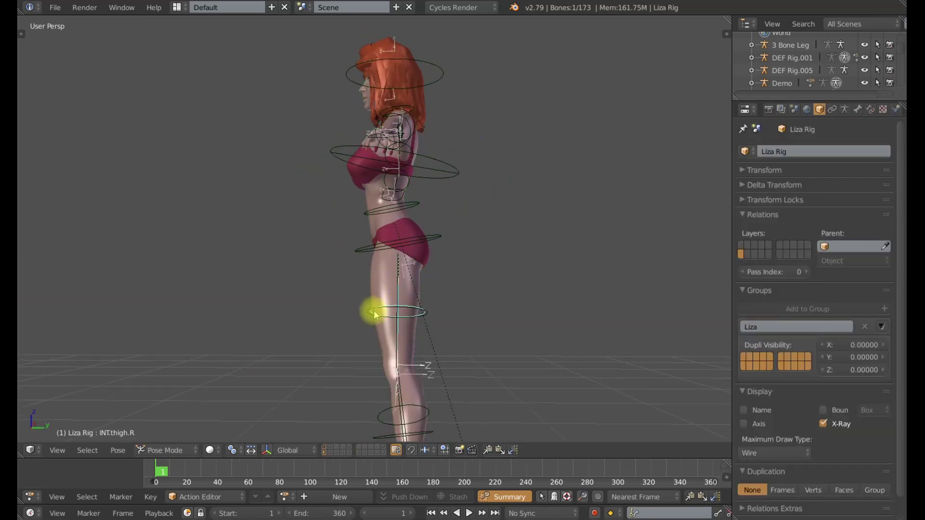
right_click(372, 270)
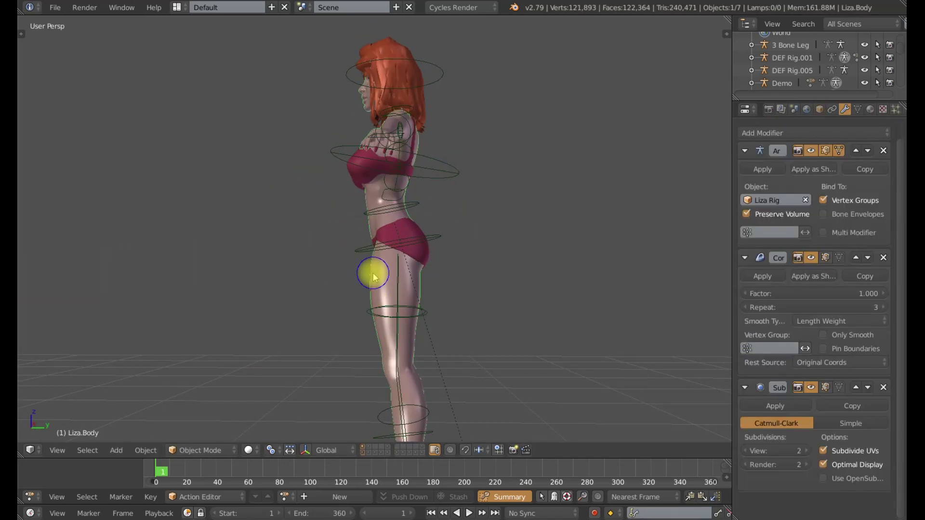
click(841, 365)
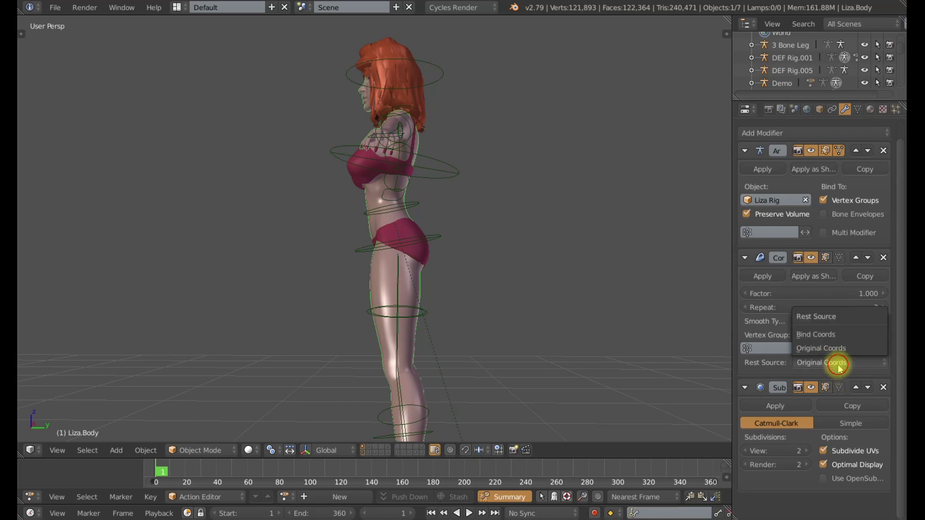
click(829, 334)
middle_drag(495, 317, 351, 300)
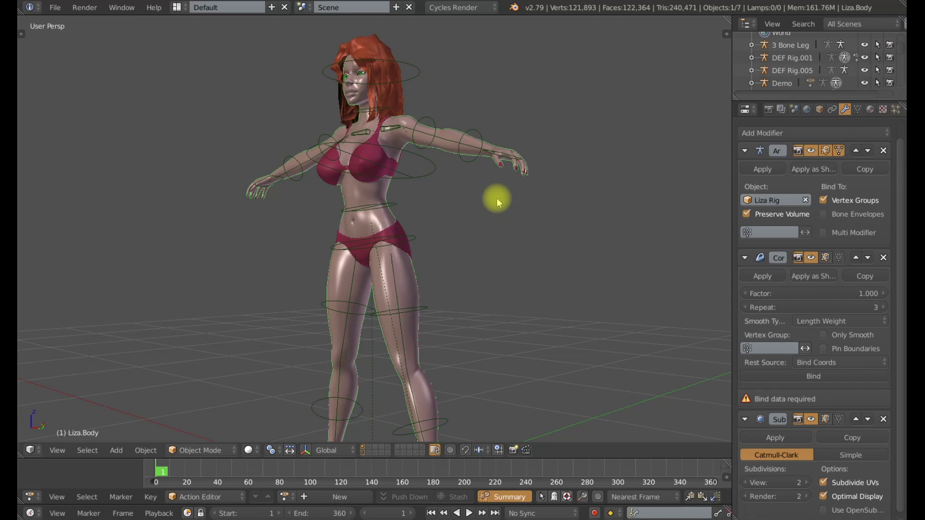
click(826, 364)
click(822, 348)
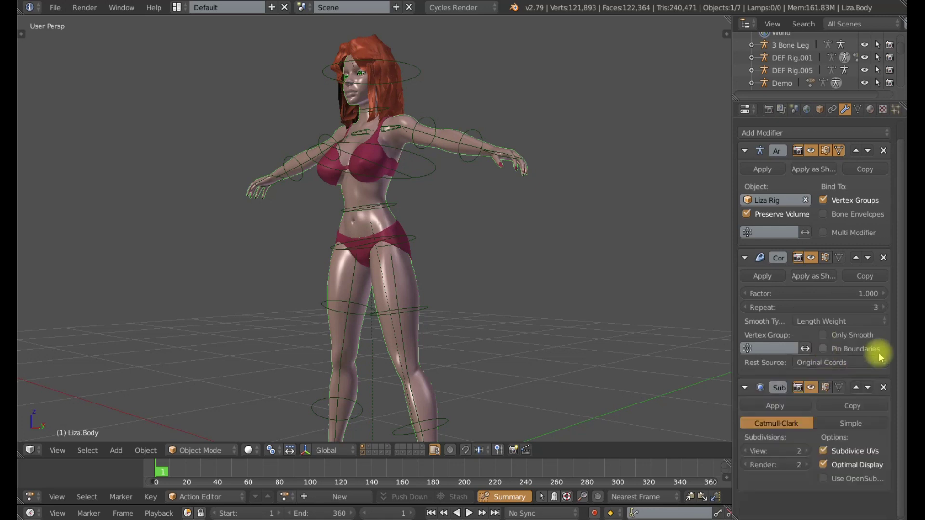
middle_drag(451, 276, 421, 318)
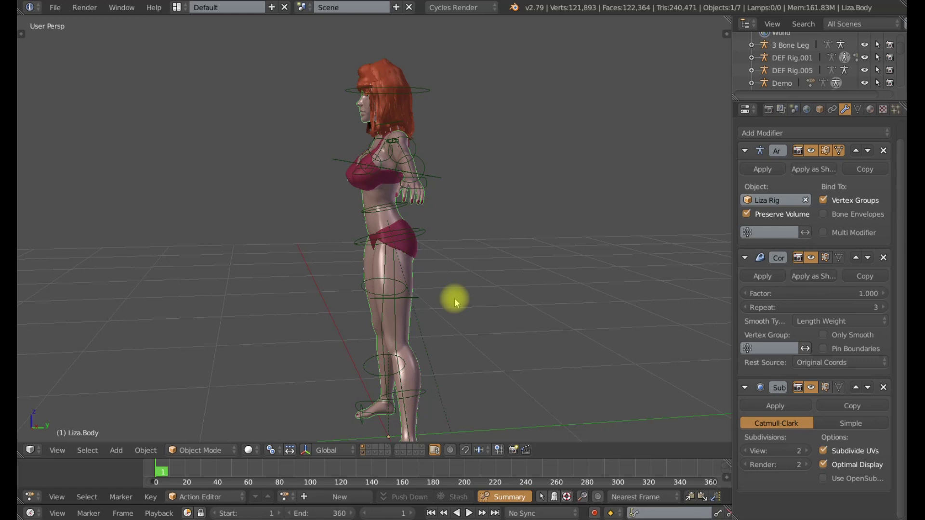
middle_drag(455, 298, 399, 290)
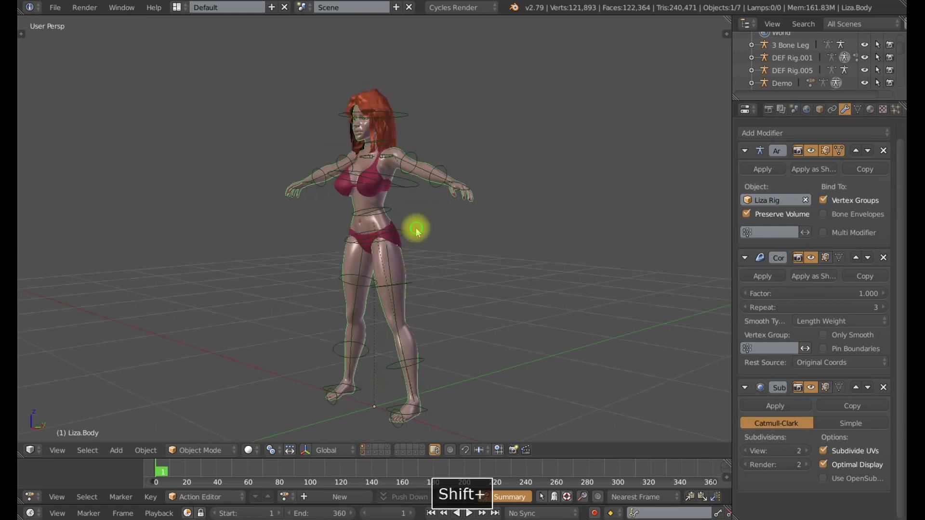
middle_drag(413, 231, 412, 286)
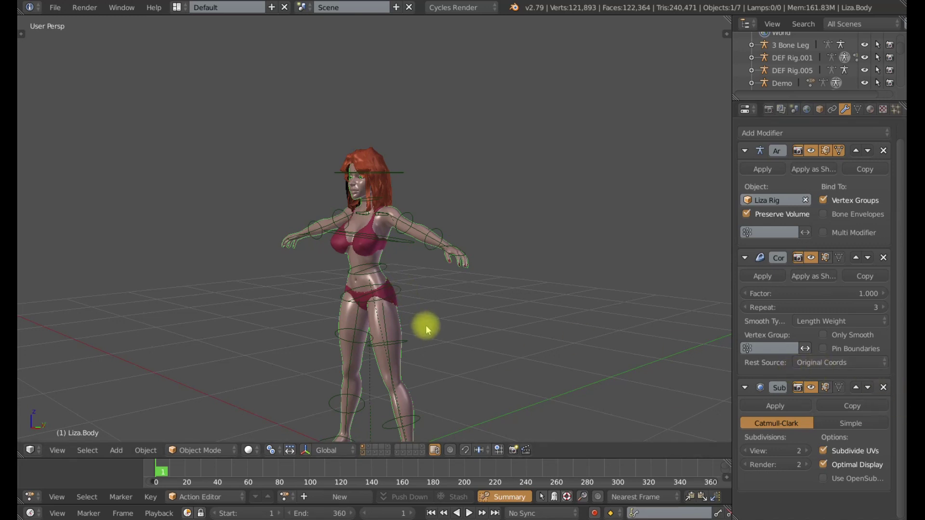
middle_drag(424, 326, 441, 324)
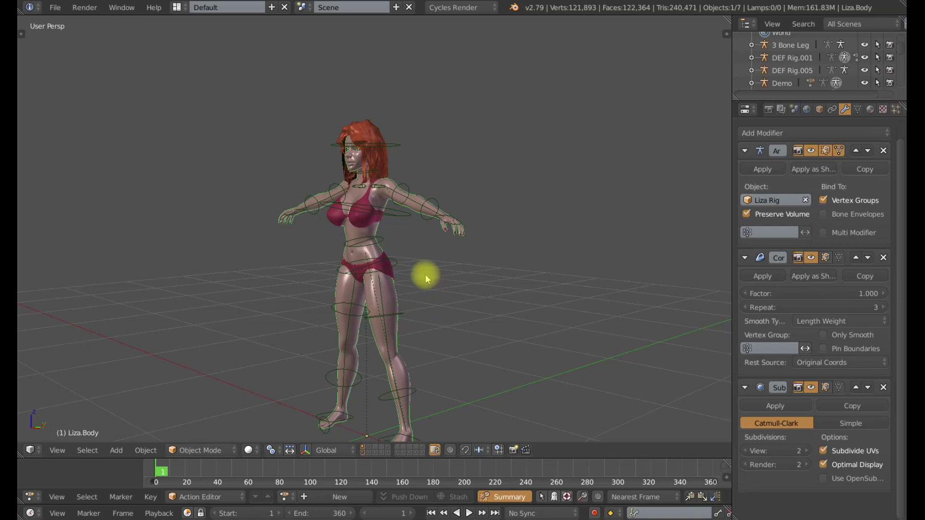
shift+middle_drag(425, 274, 433, 335)
scroll(433, 334, up, 3)
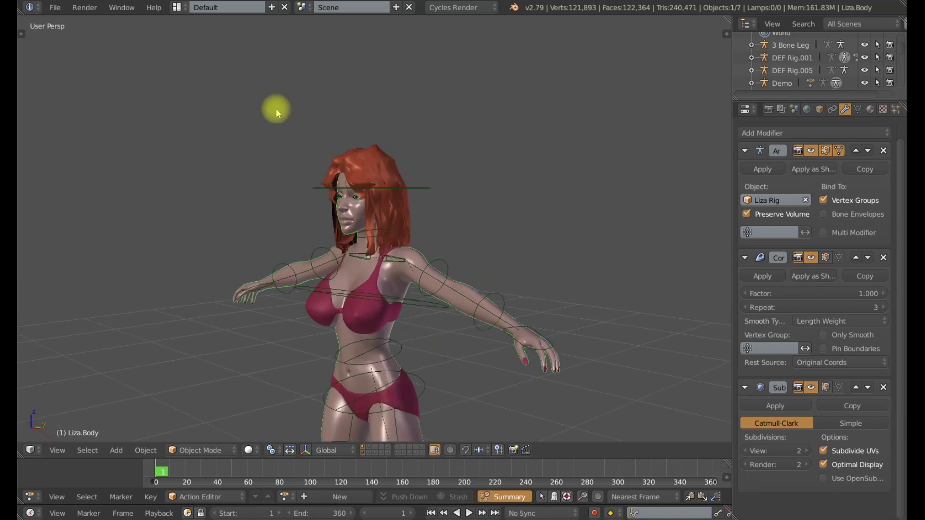
scroll(402, 275, down, 3)
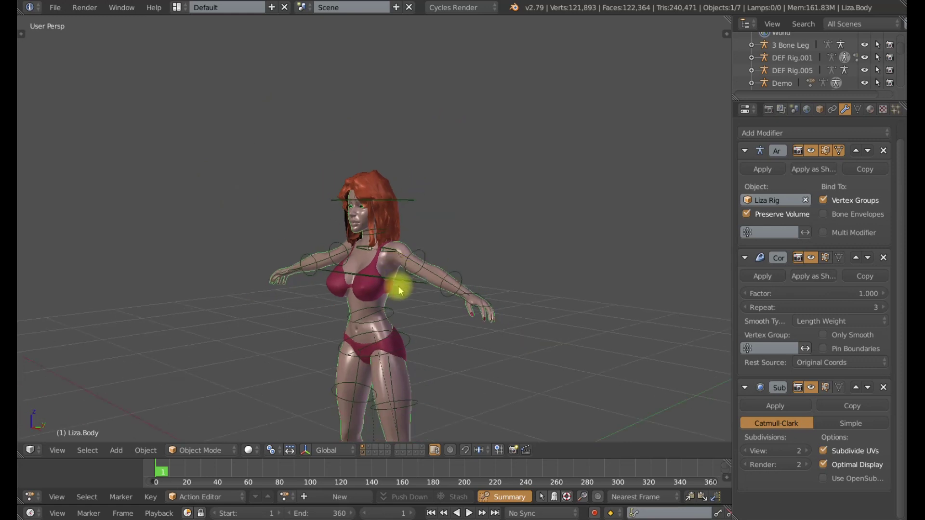
middle_drag(403, 285, 438, 293)
scroll(330, 275, up, 3)
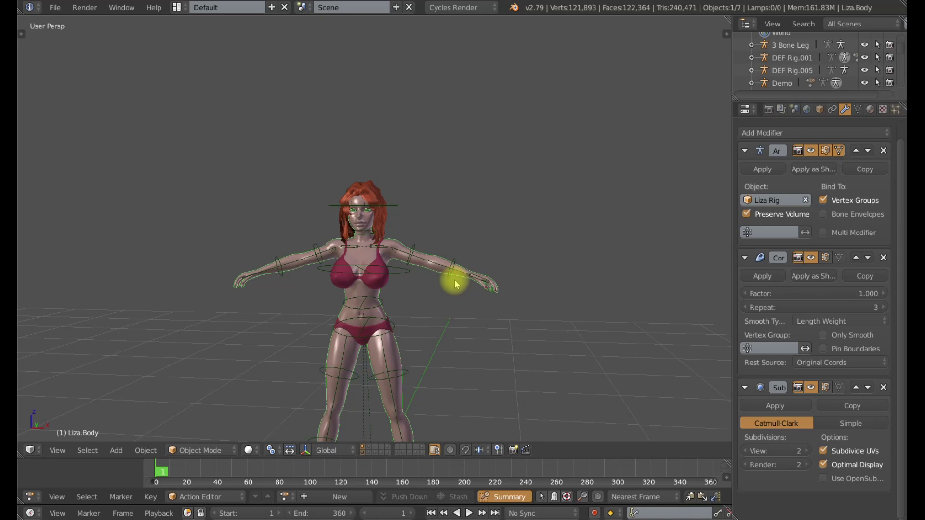
scroll(455, 280, up, 4)
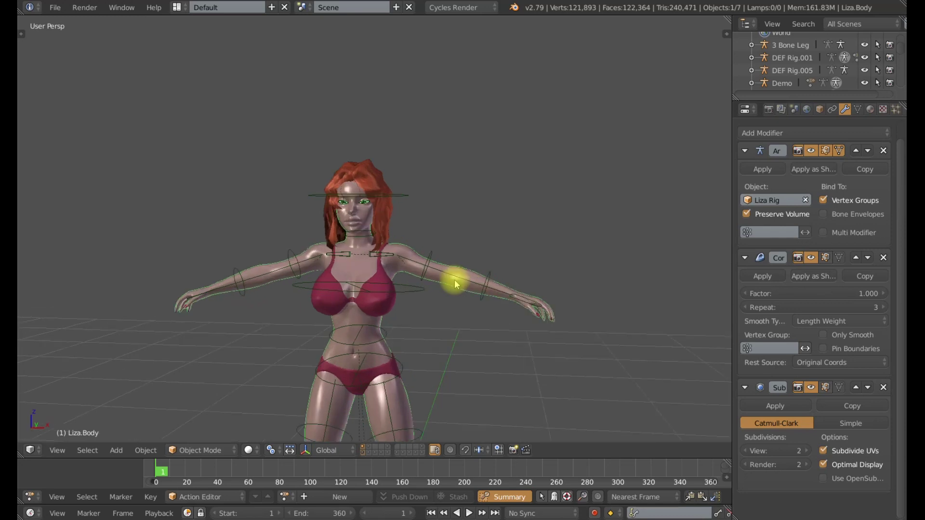
scroll(473, 306, down, 4)
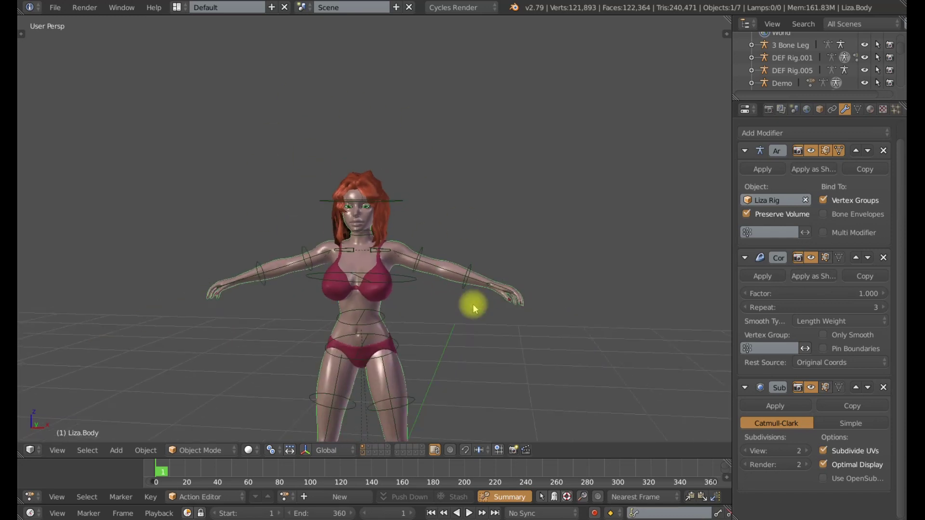
middle_drag(496, 320, 413, 304)
scroll(375, 305, up, 3)
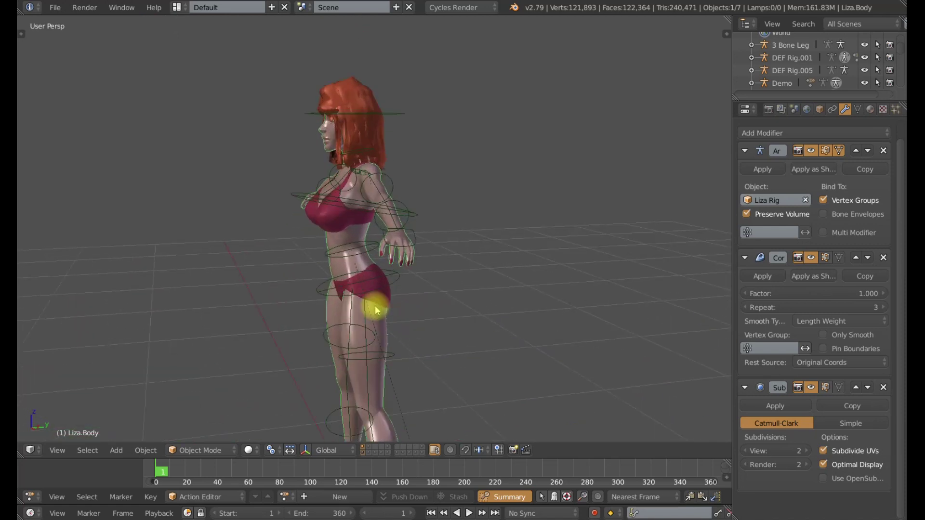
right_click(387, 358)
Rotate INT.thigh.L on its local X axis to raise the leg forward
key(r)
key(x)
key(x)
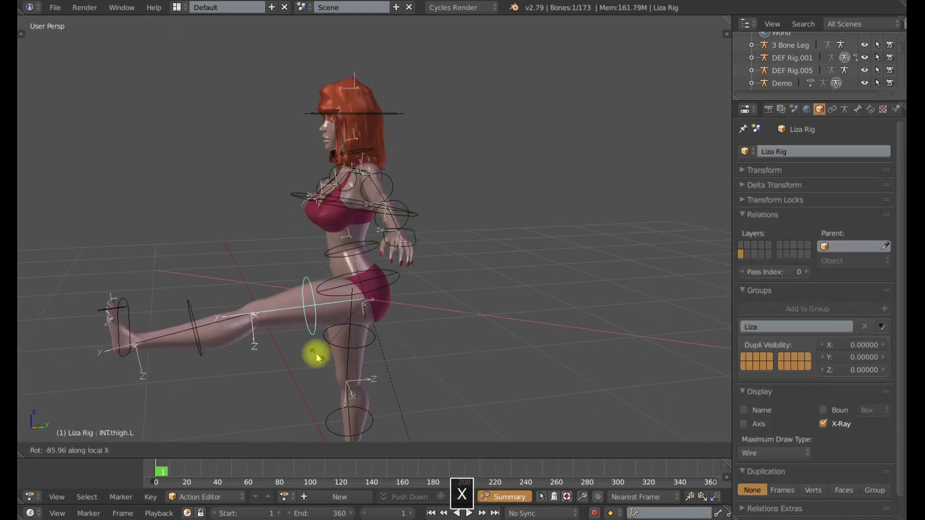
click(300, 337)
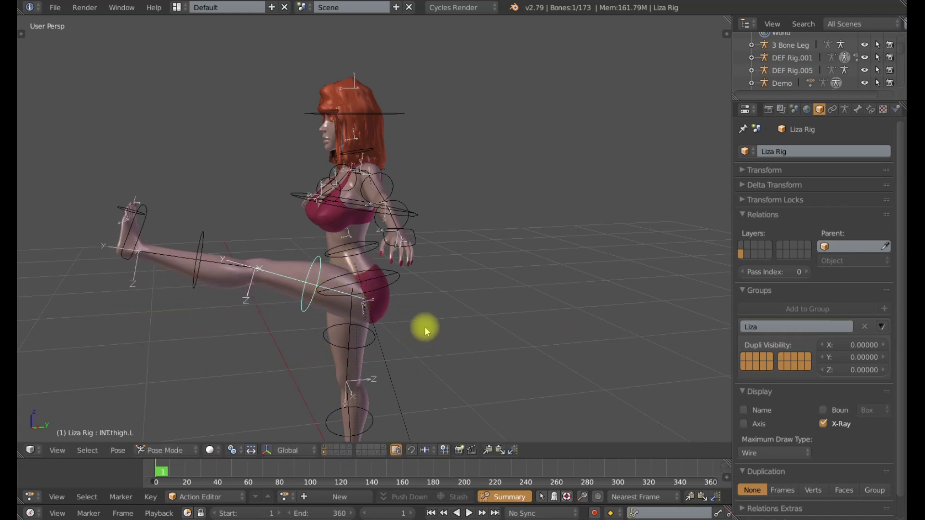
middle_drag(426, 332, 388, 324)
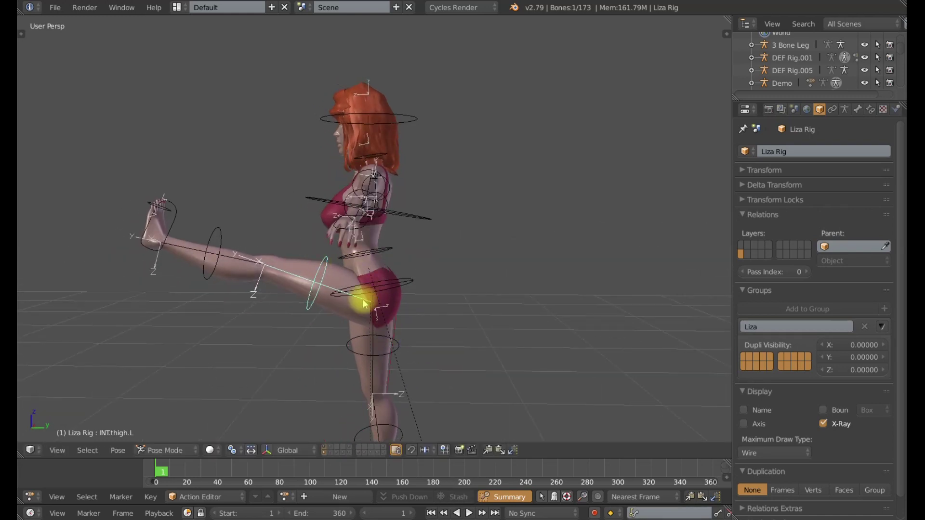
Rotate the thigh again on X so the leg holds straight forward at hip height
key(r)
key(x)
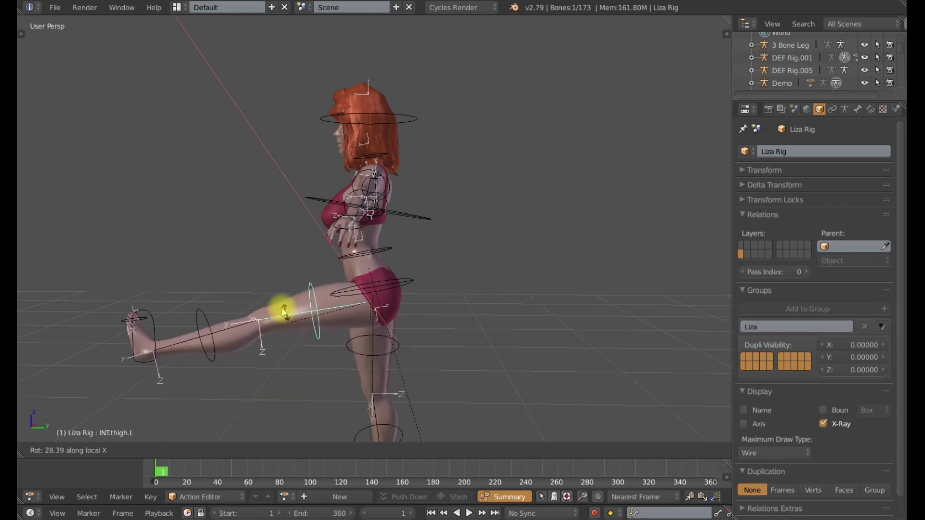
click(245, 268)
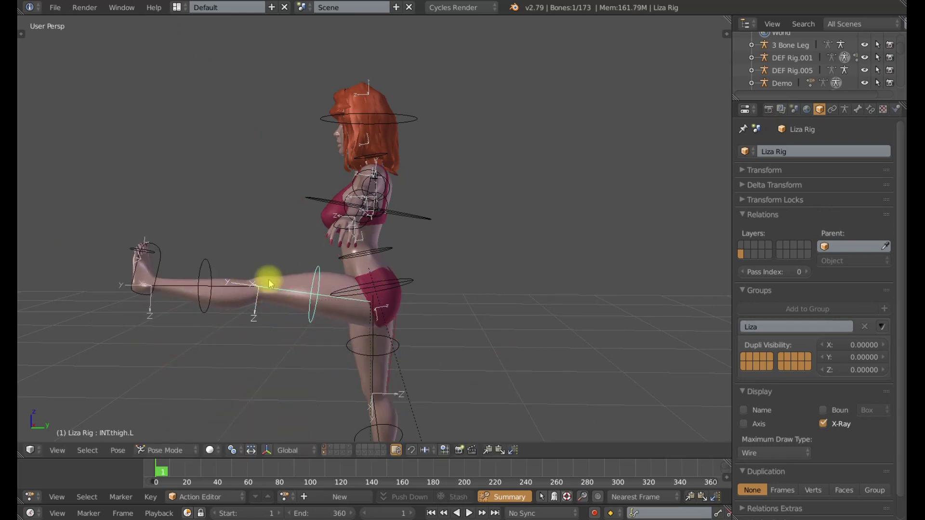
scroll(290, 291, down, 1)
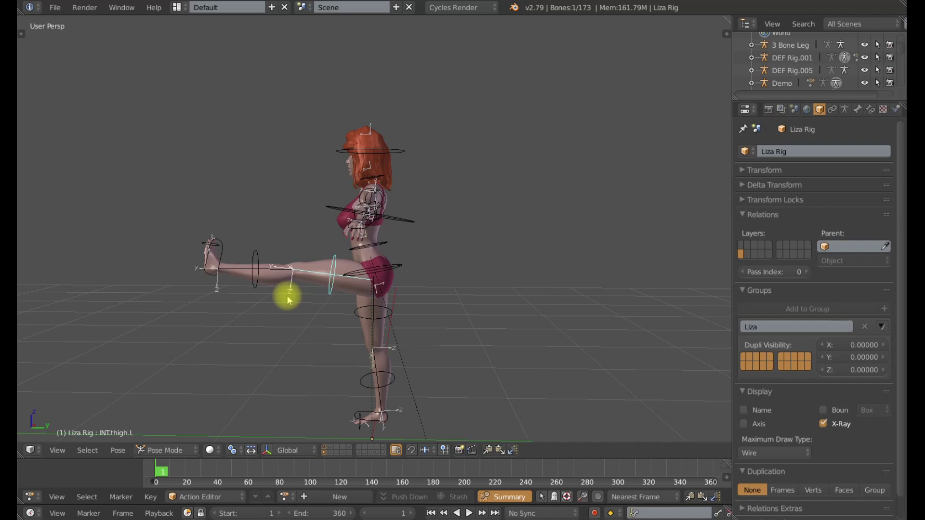
scroll(289, 301, up, 3)
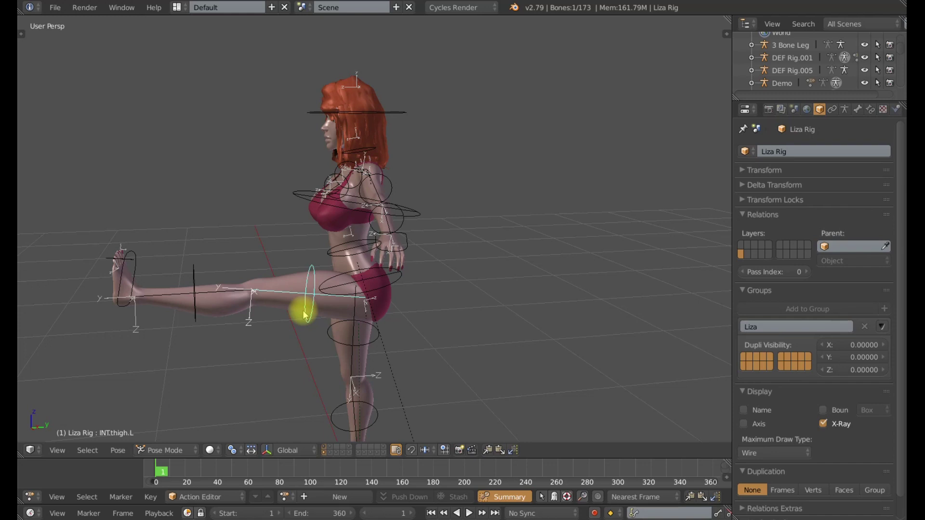
middle_drag(305, 315, 367, 326)
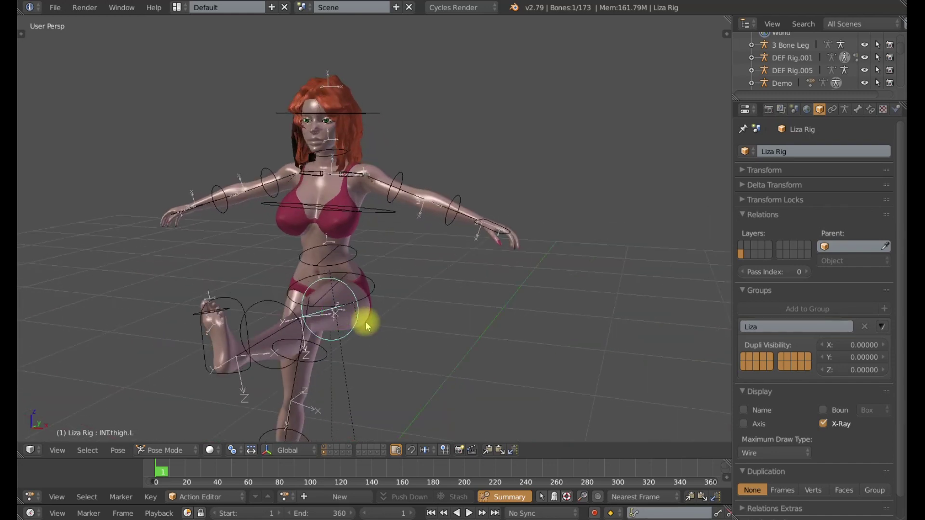